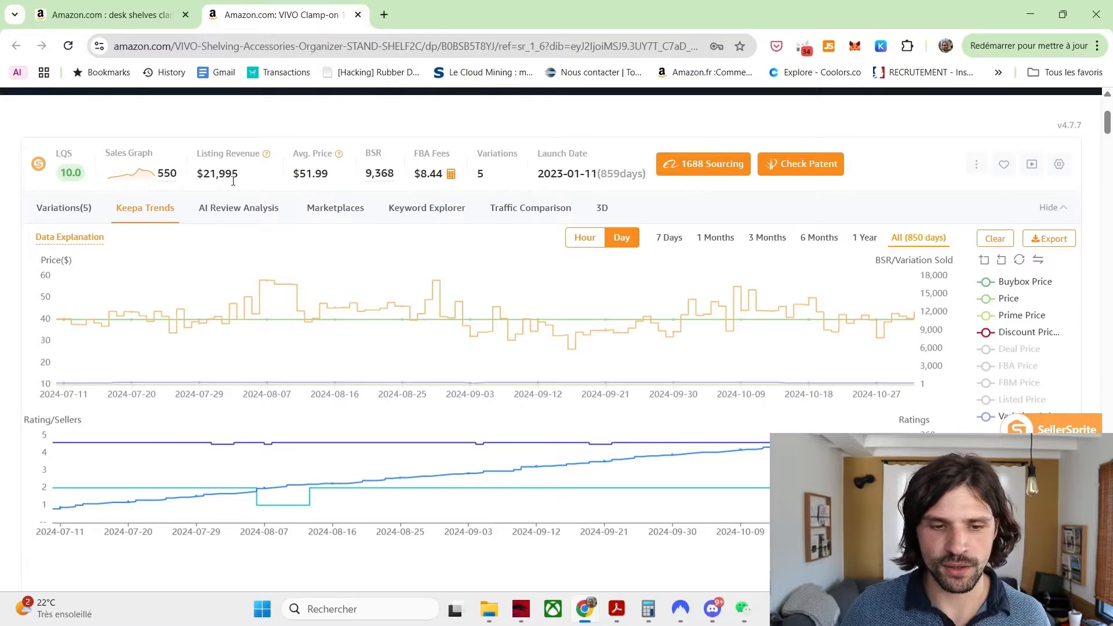
Step: Open the 1688 sourcing results for the VIVO clamp-on shelf listing and browse the supplier offers
mouse_move(103, 168)
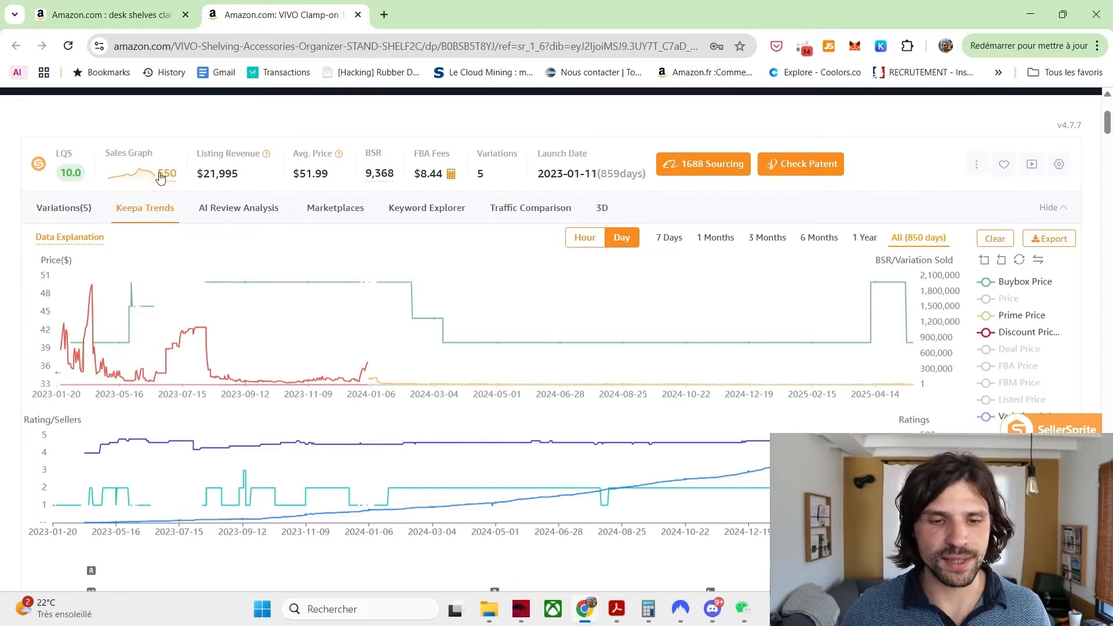
mouse_move(142, 176)
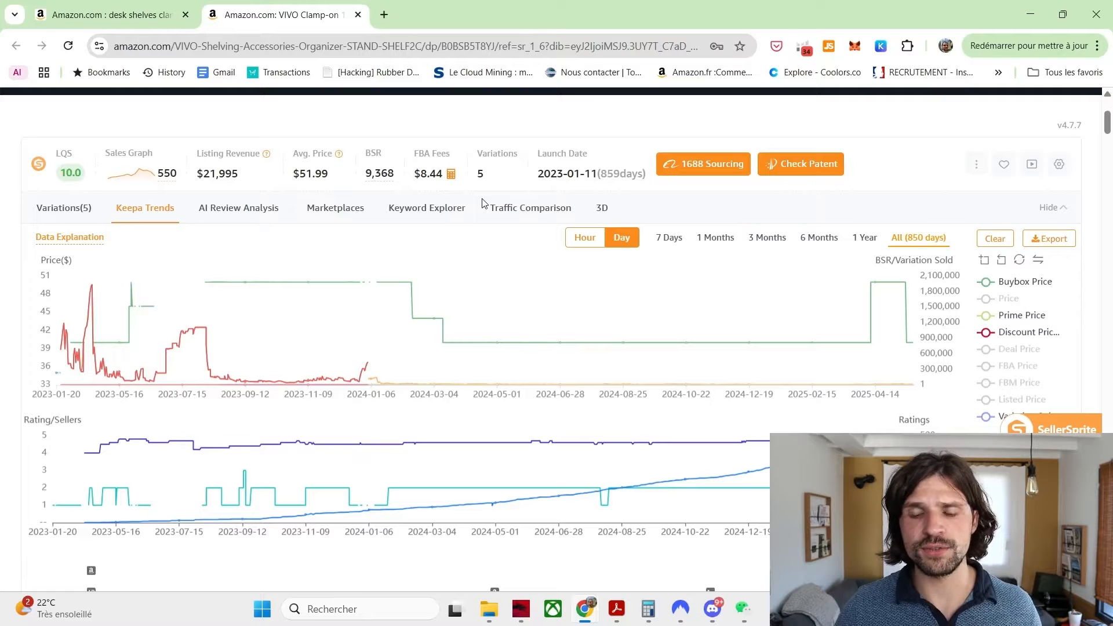
click(701, 168)
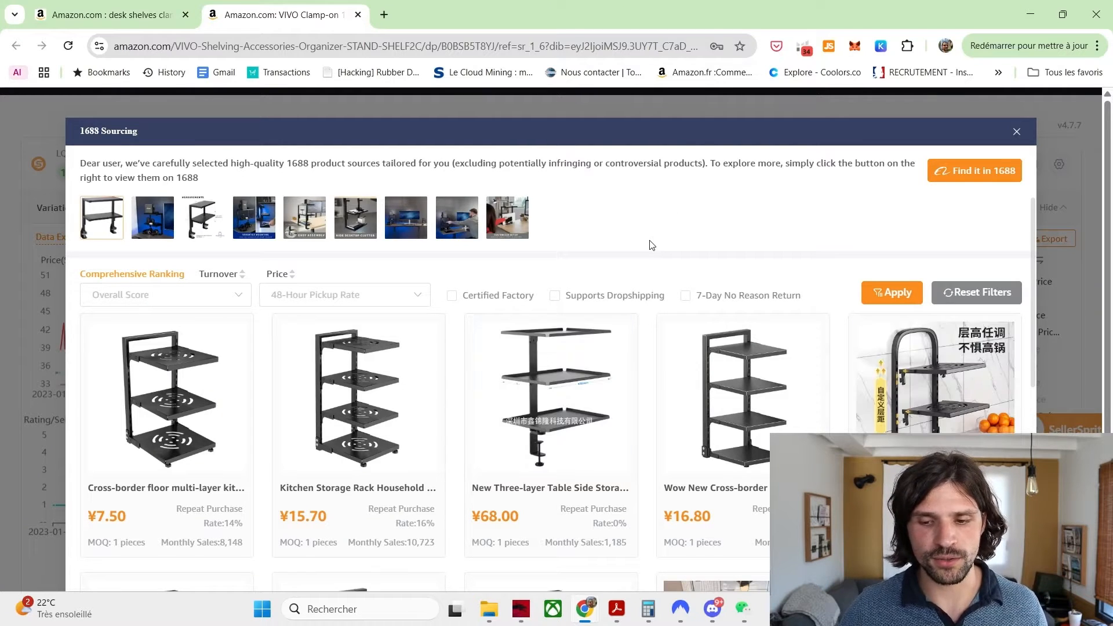
scroll(641, 261, down, 4)
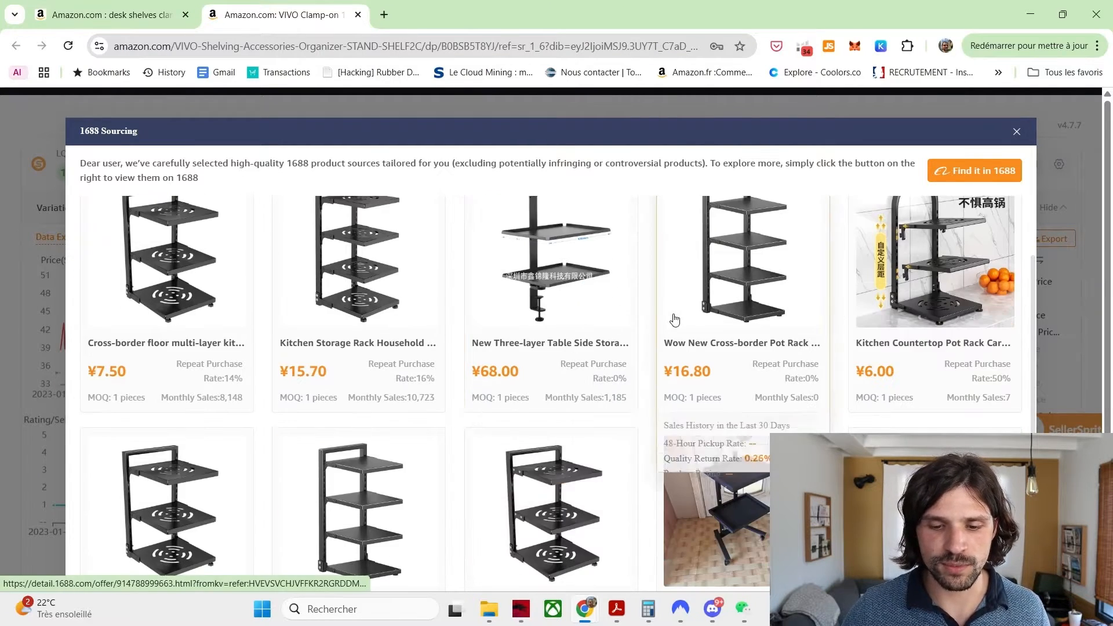
scroll(529, 330, up, 3)
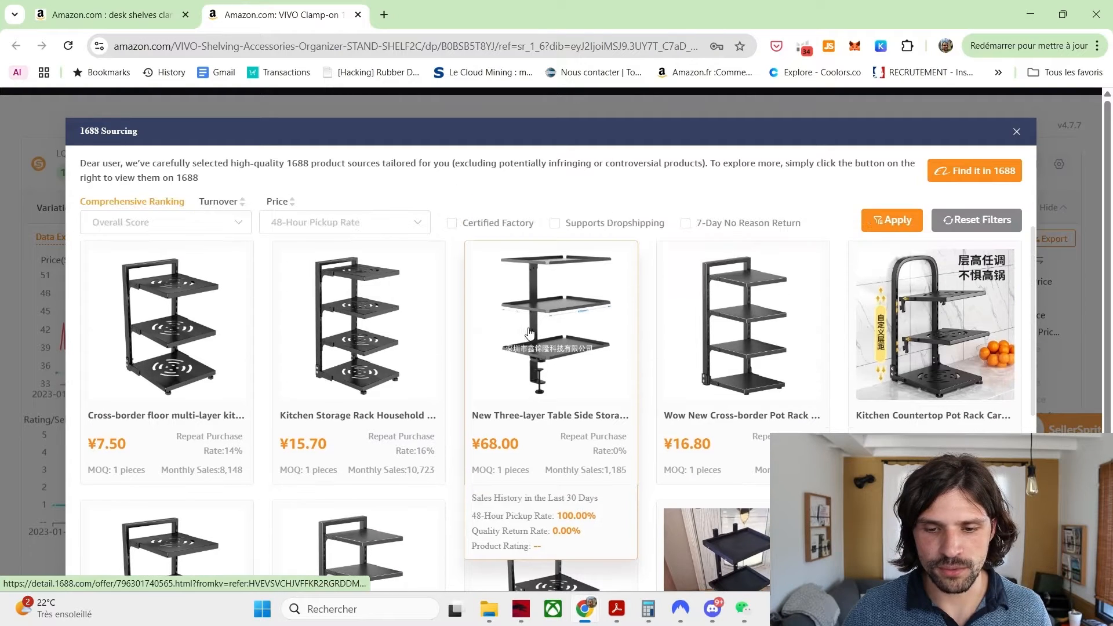
scroll(527, 324, down, 4)
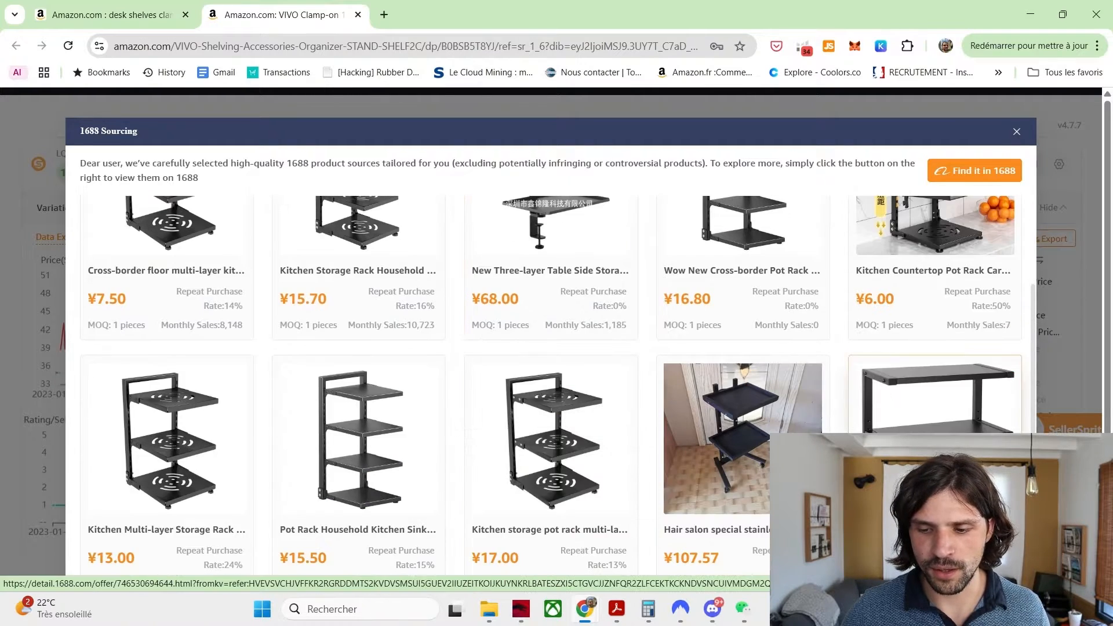
scroll(937, 416, down, 1)
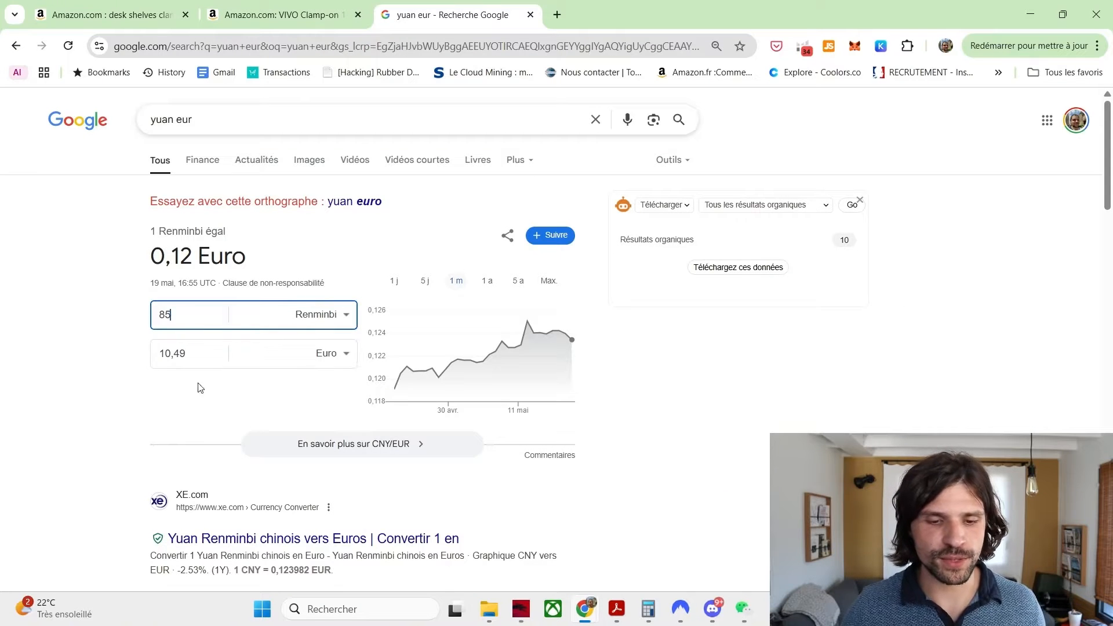
Step: Check the euro equivalent of 85 renminbi in the Google currency converter and return to the Amazon listing
click(165, 352)
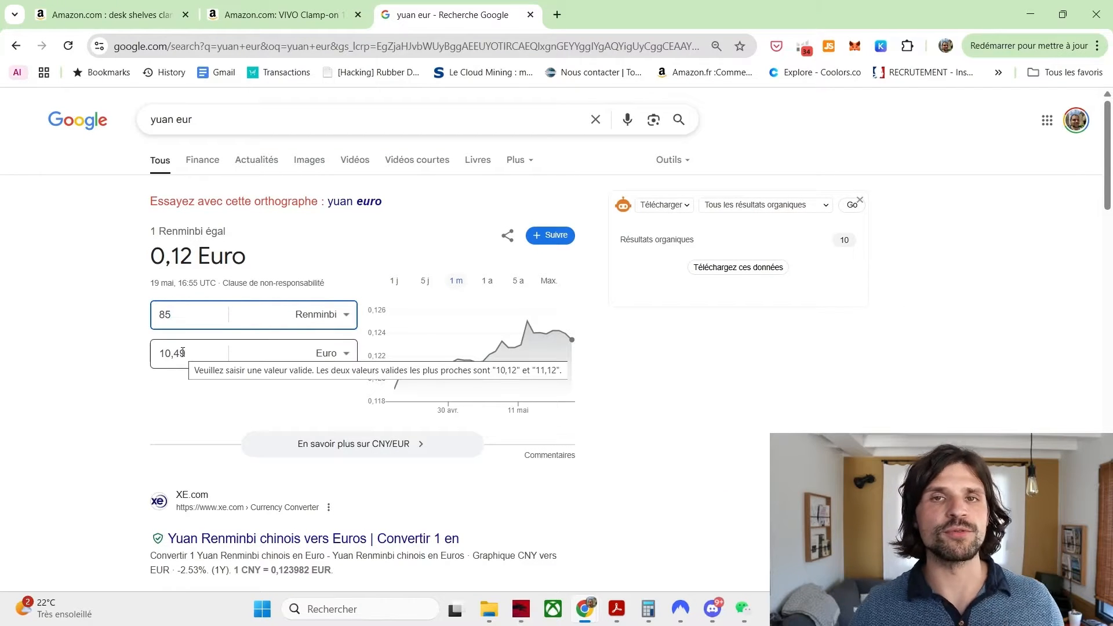
click(215, 314)
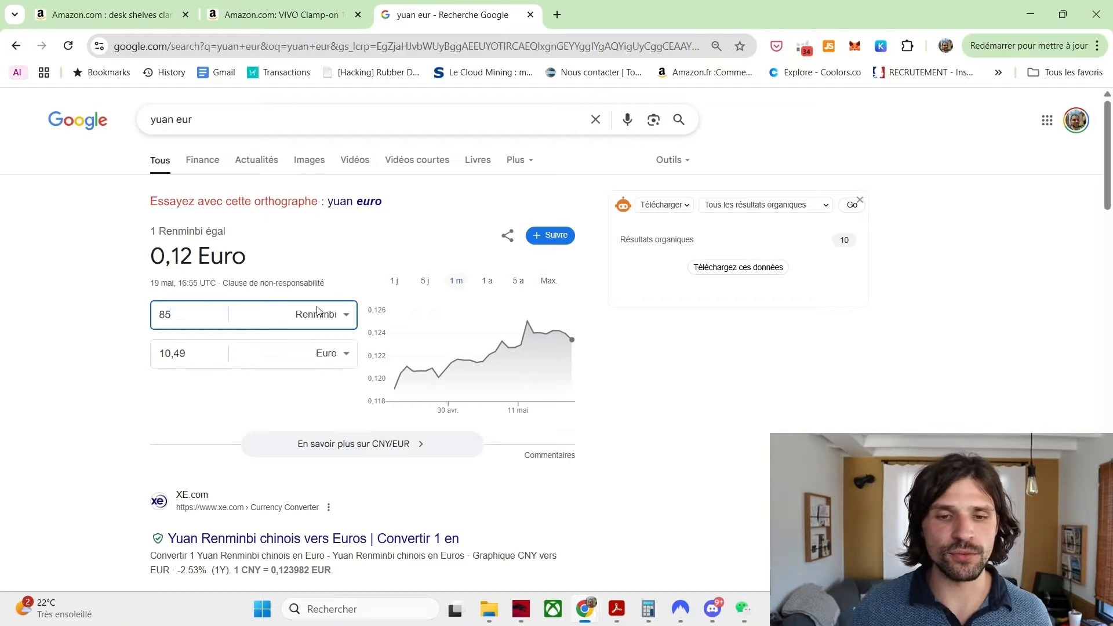
click(297, 7)
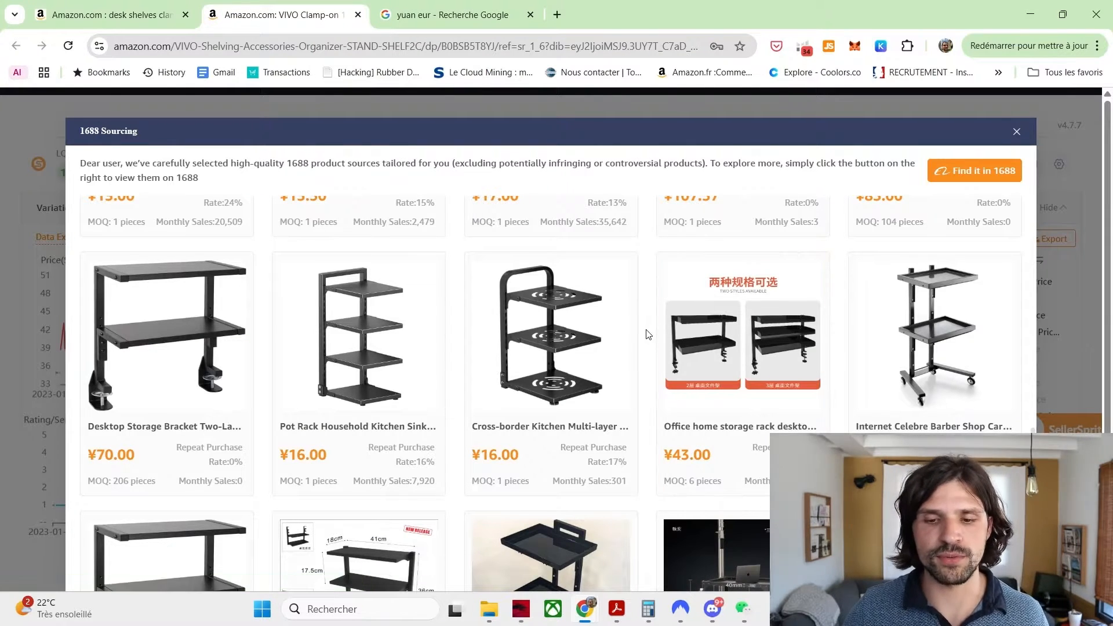
Step: Compare the prices of the similar two-tier clamp-on desk shelves and close the 1688 sourcing results
scroll(628, 348, up, 1)
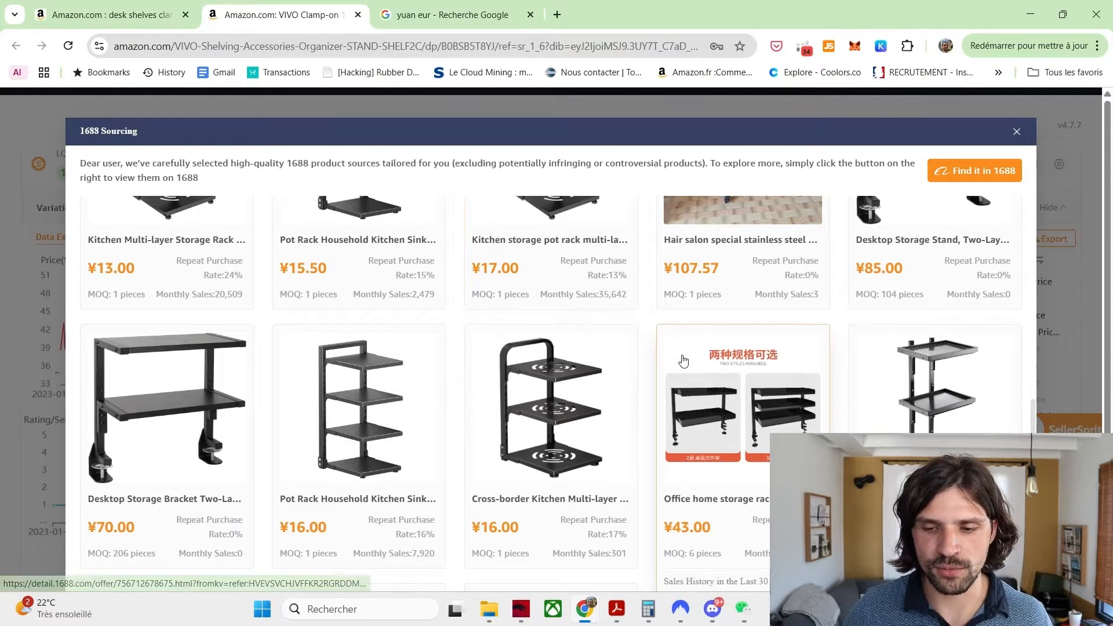
scroll(719, 319, up, 2)
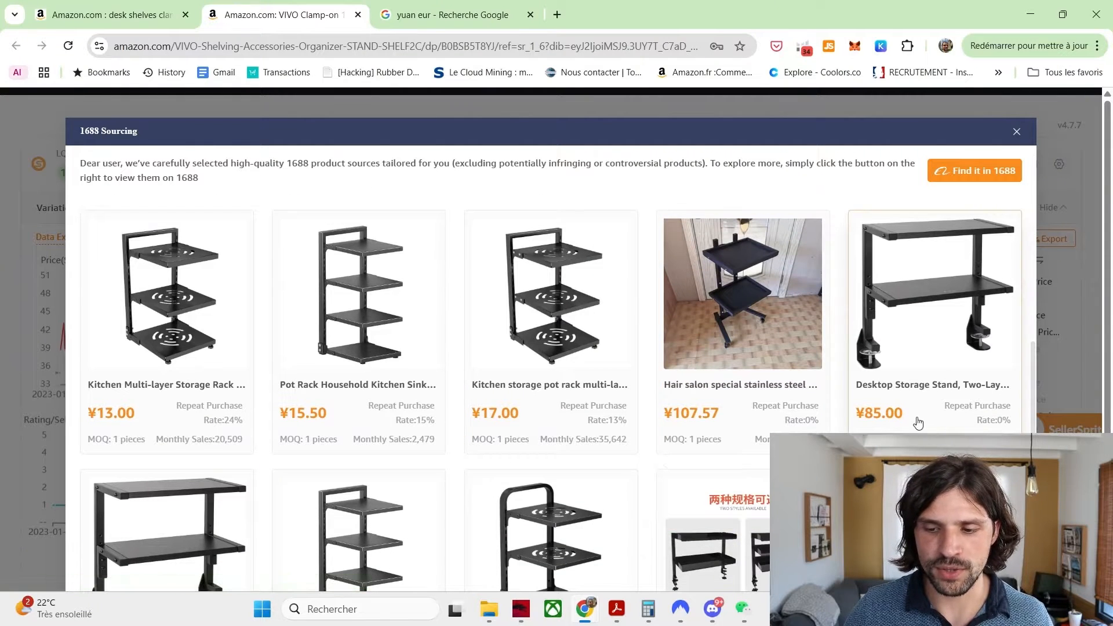
click(1017, 132)
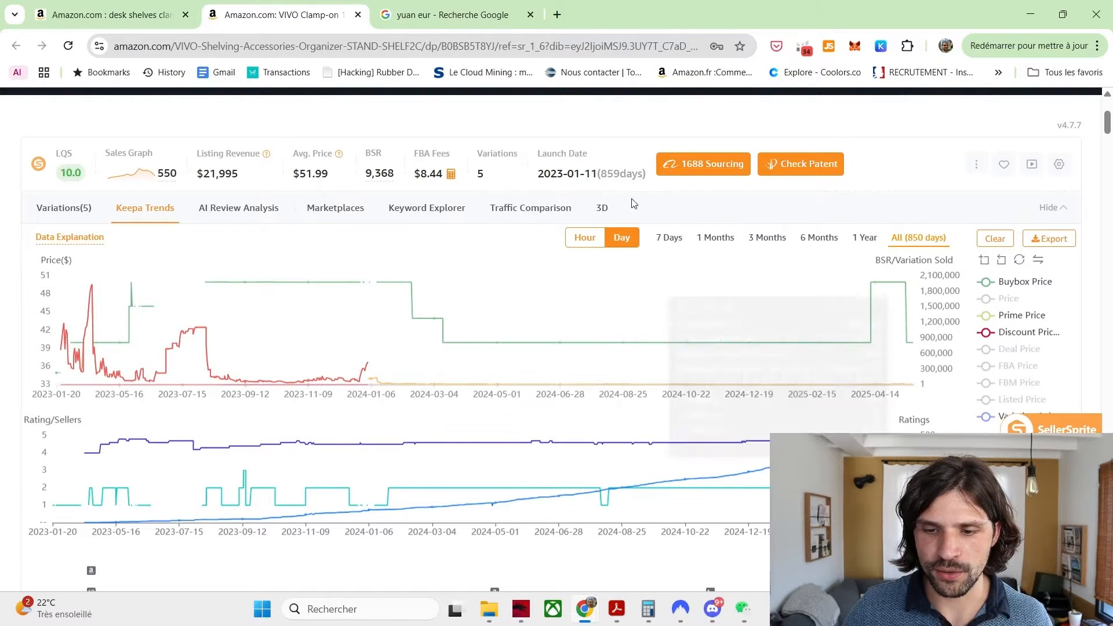
Step: Open the listing's FBA Profit Calculator and check its purchasing cost and shipping cost to Amazon
click(454, 178)
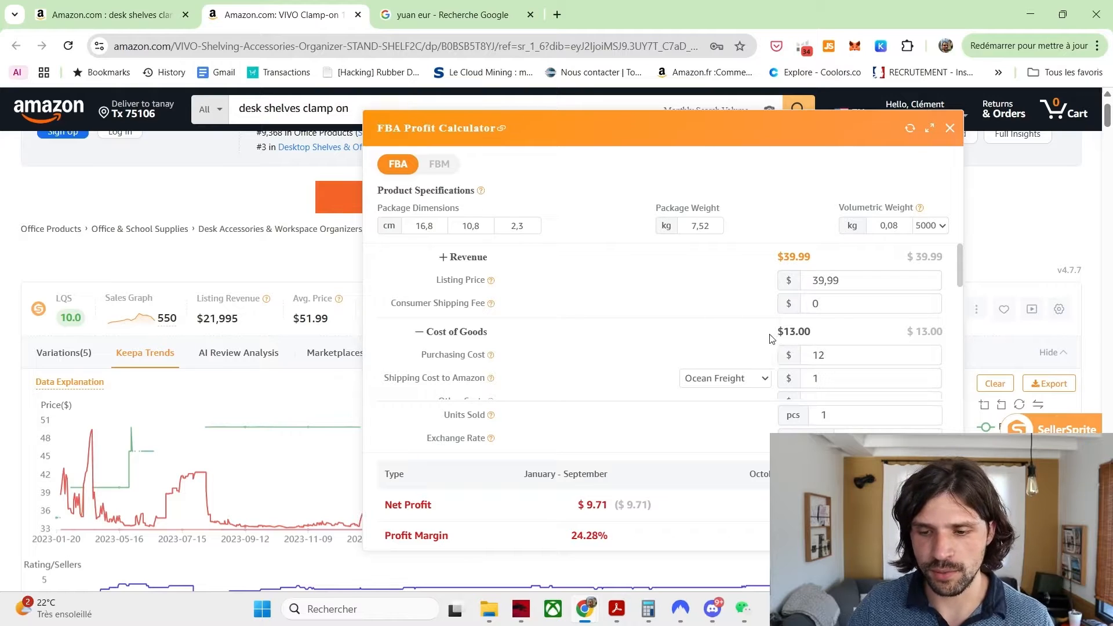
click(826, 357)
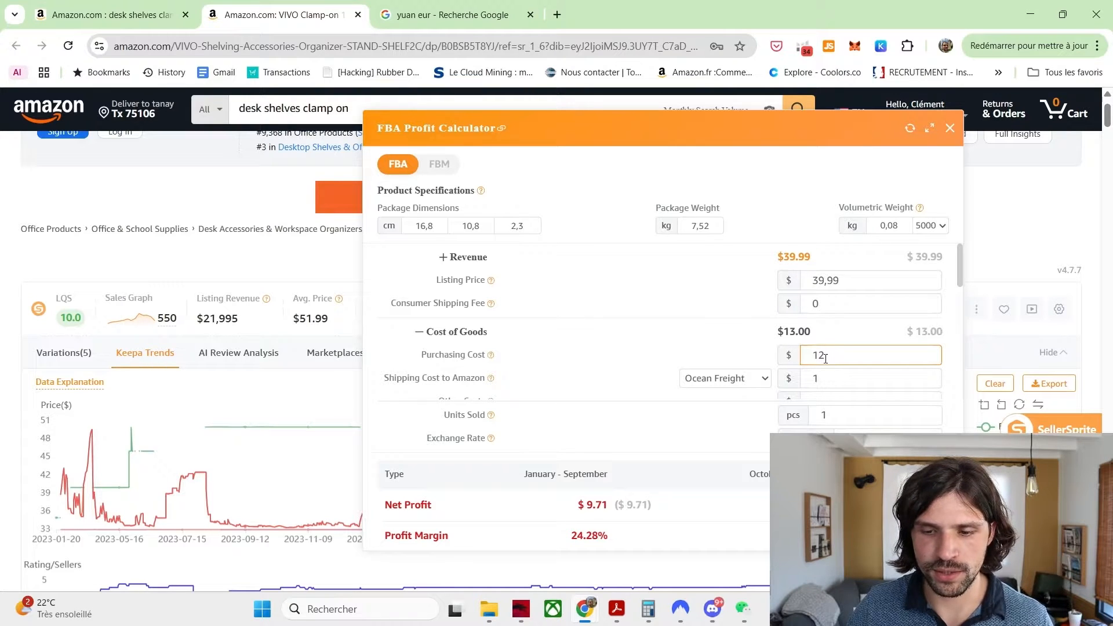
click(813, 381)
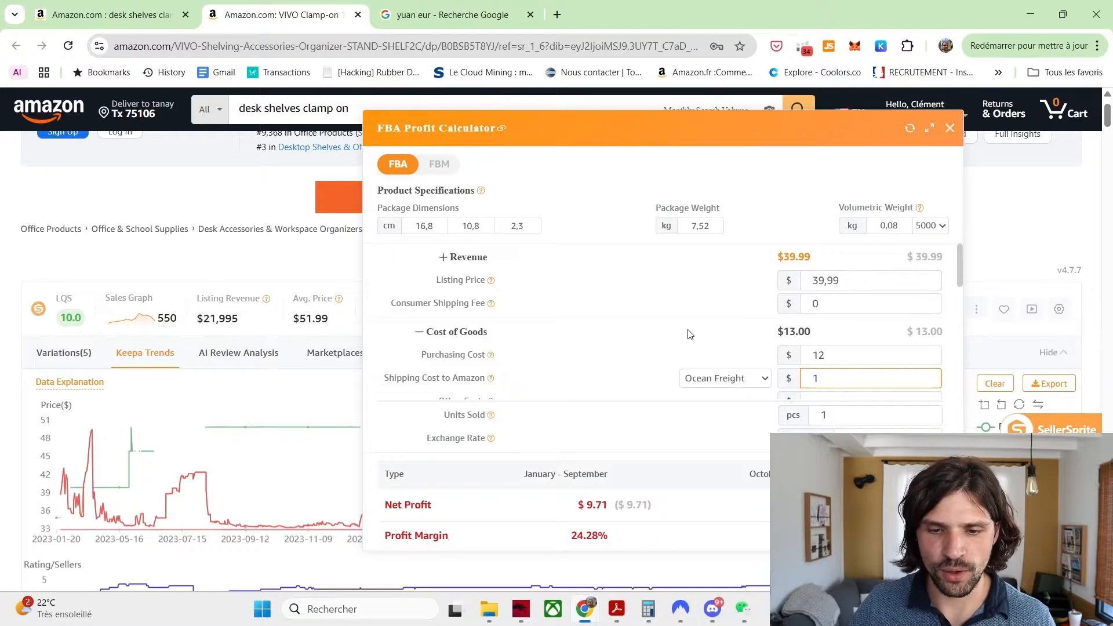
Step: Examine the calculator's marketing cost, after-sales cost, Amazon fees and duties, then return to the cost of goods
scroll(690, 334, down, 5)
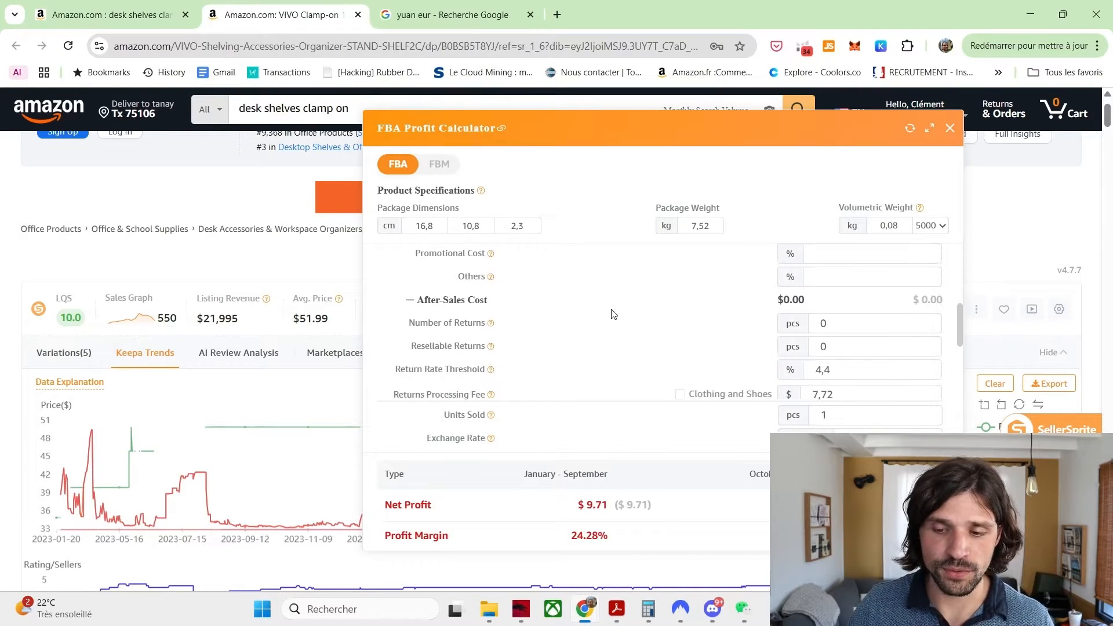
scroll(620, 315, down, 2)
scroll(651, 336, down, 2)
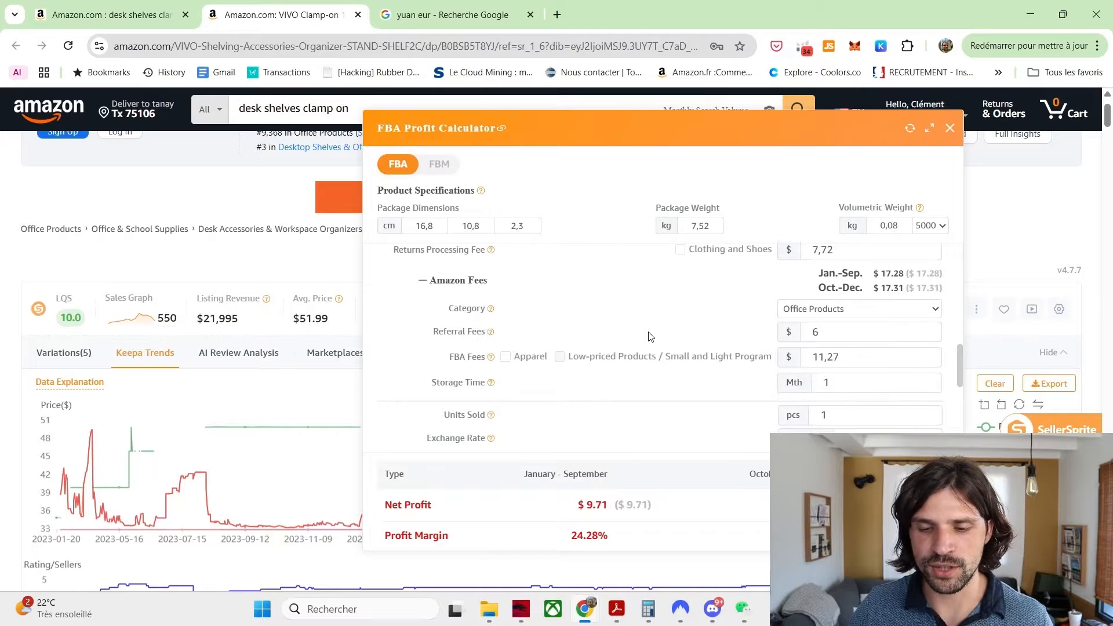
scroll(651, 337, down, 4)
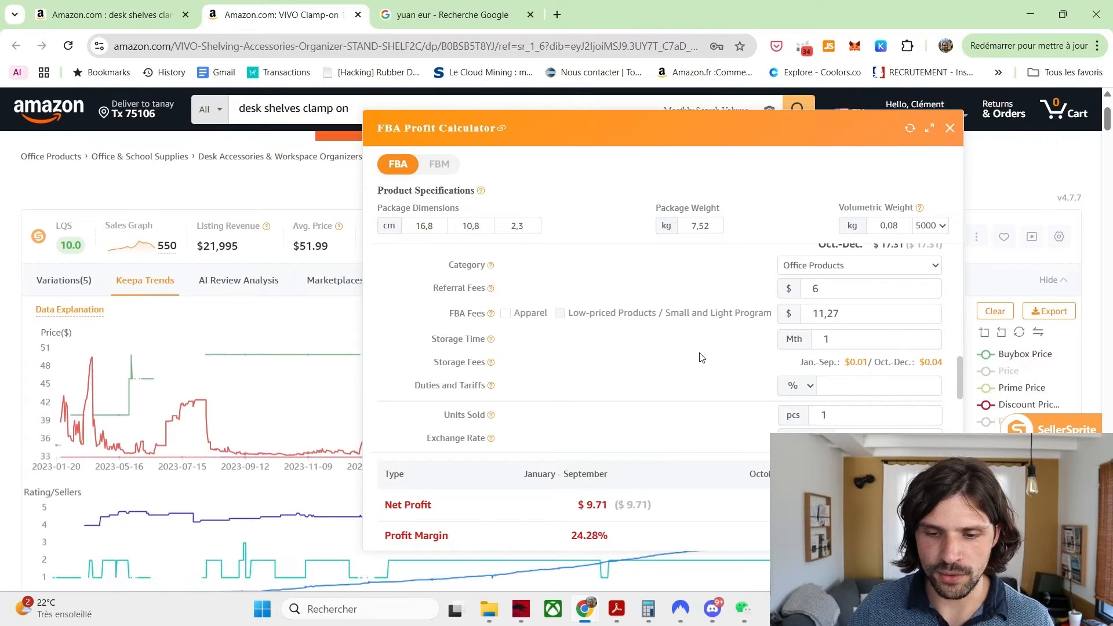
scroll(813, 348, up, 5)
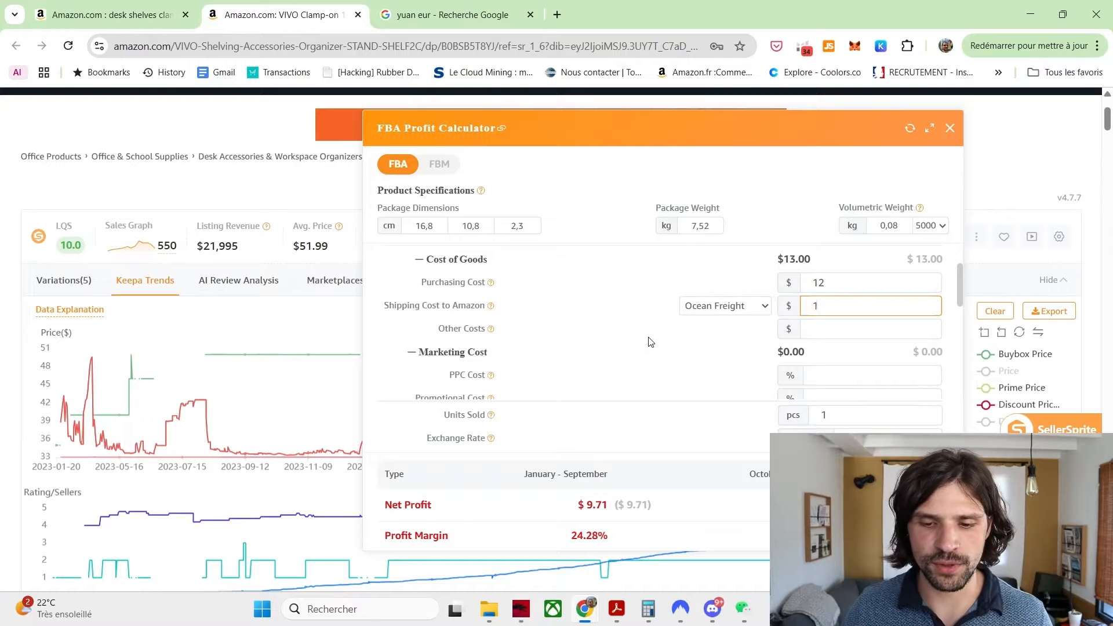
scroll(650, 342, up, 2)
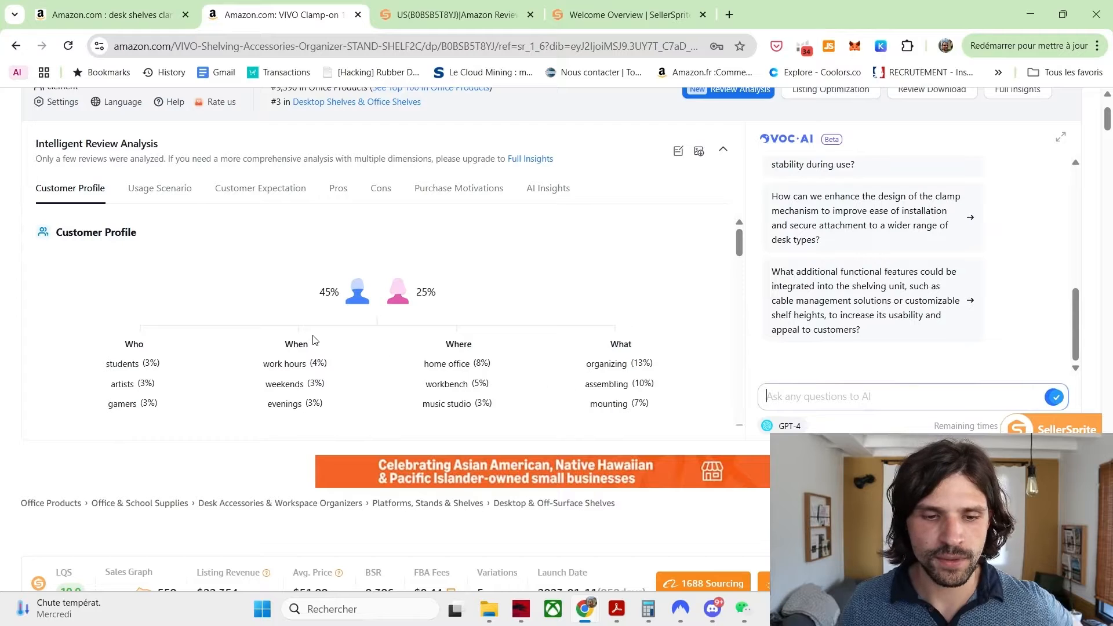
Step: Examine the usage scenarios, pros, cons and purchase motivations in the Intelligent Review Analysis, ending at the AI question field
click(160, 189)
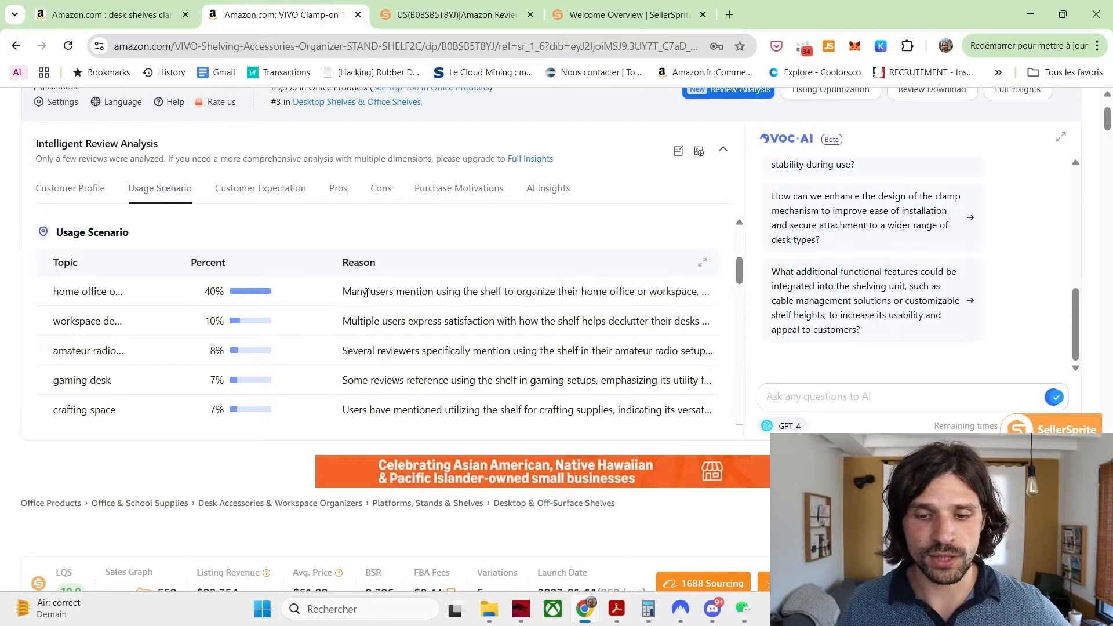
click(338, 188)
click(382, 189)
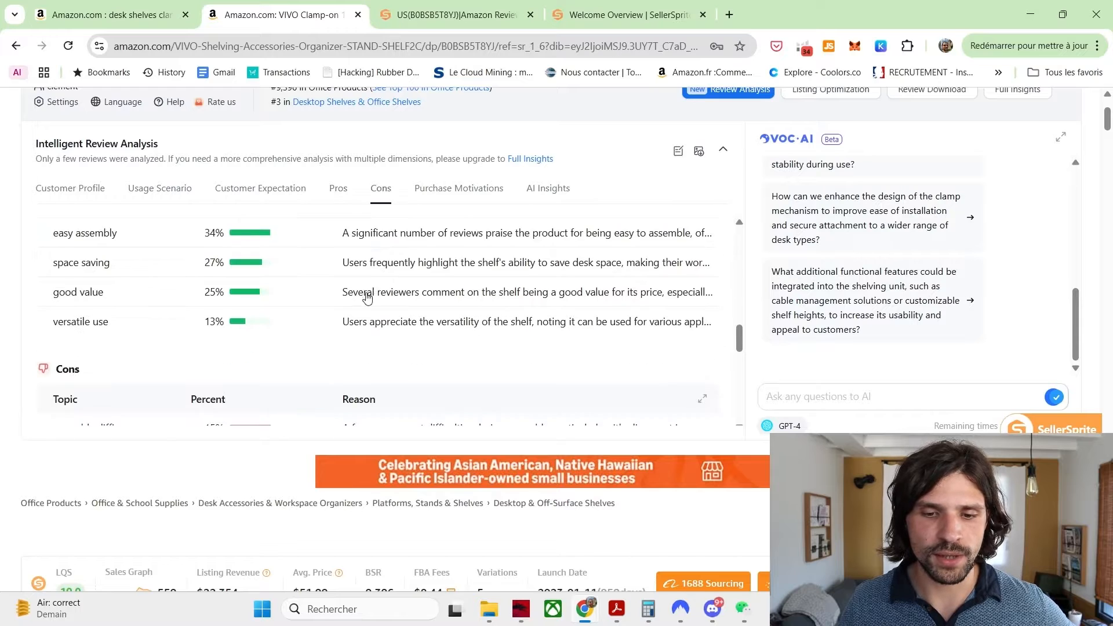
click(459, 192)
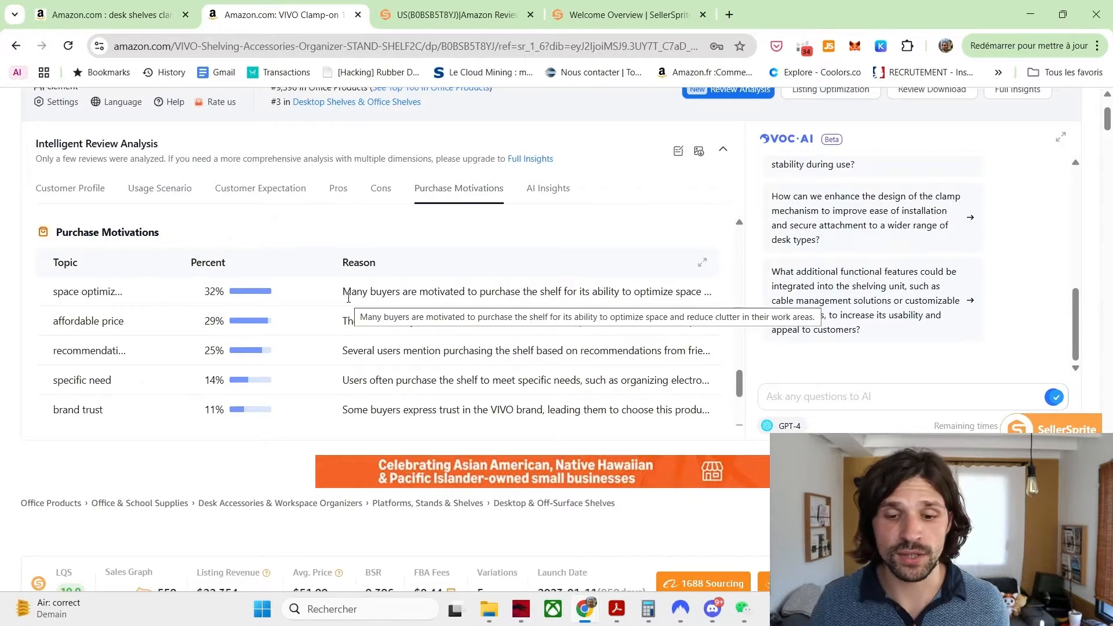
click(836, 397)
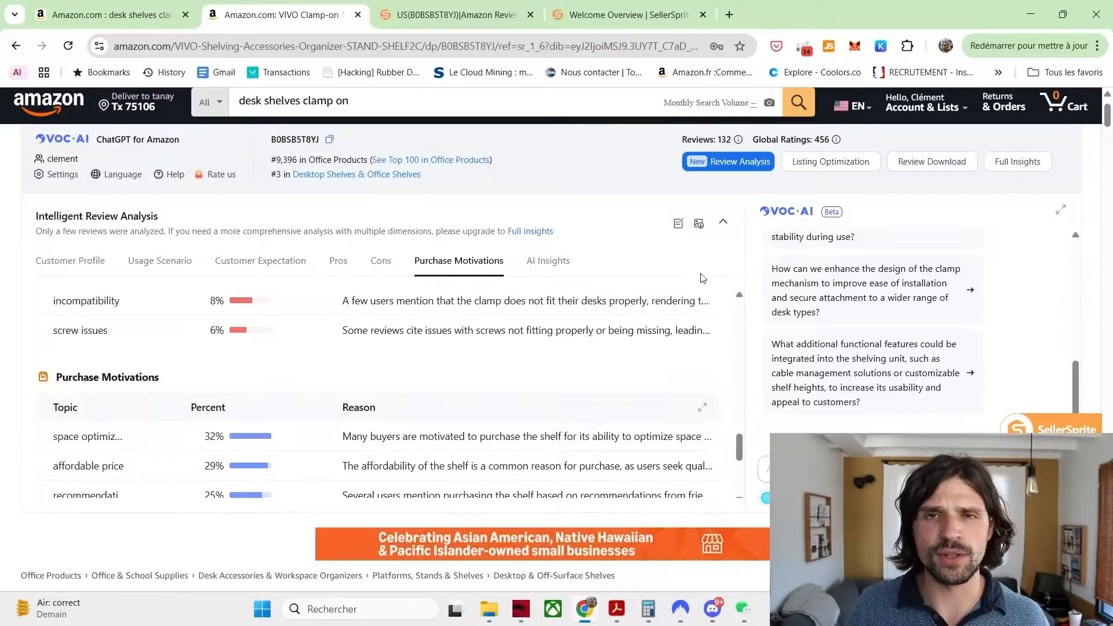
Step: Skim the individual customer reviews on the VIVO shelf's product page
scroll(747, 296, up, 3)
scroll(672, 214, up, 2)
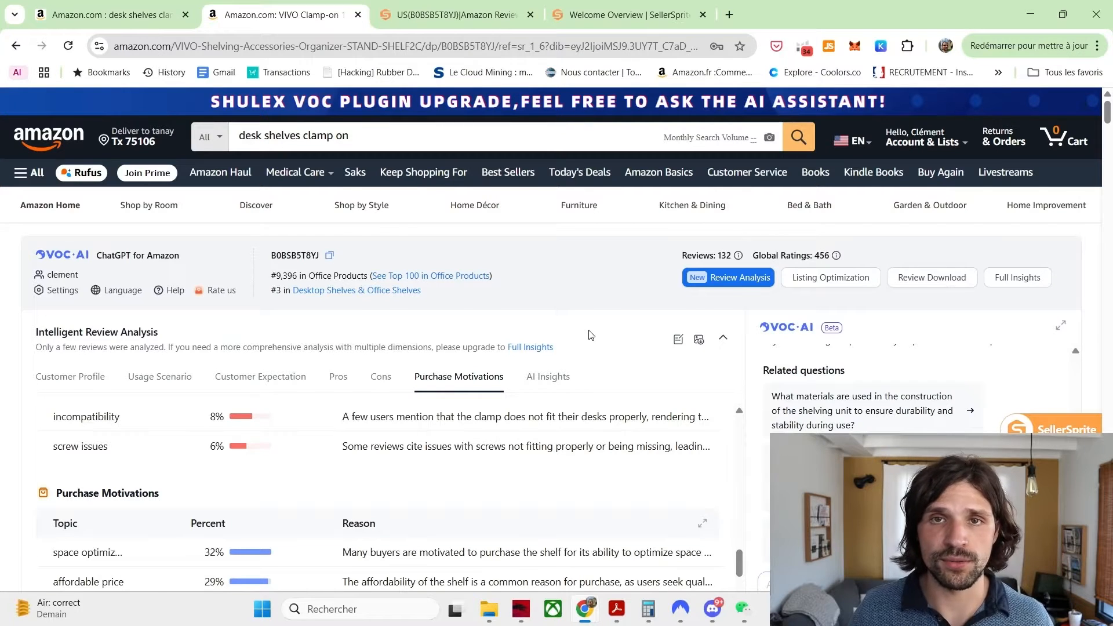
scroll(589, 334, down, 10)
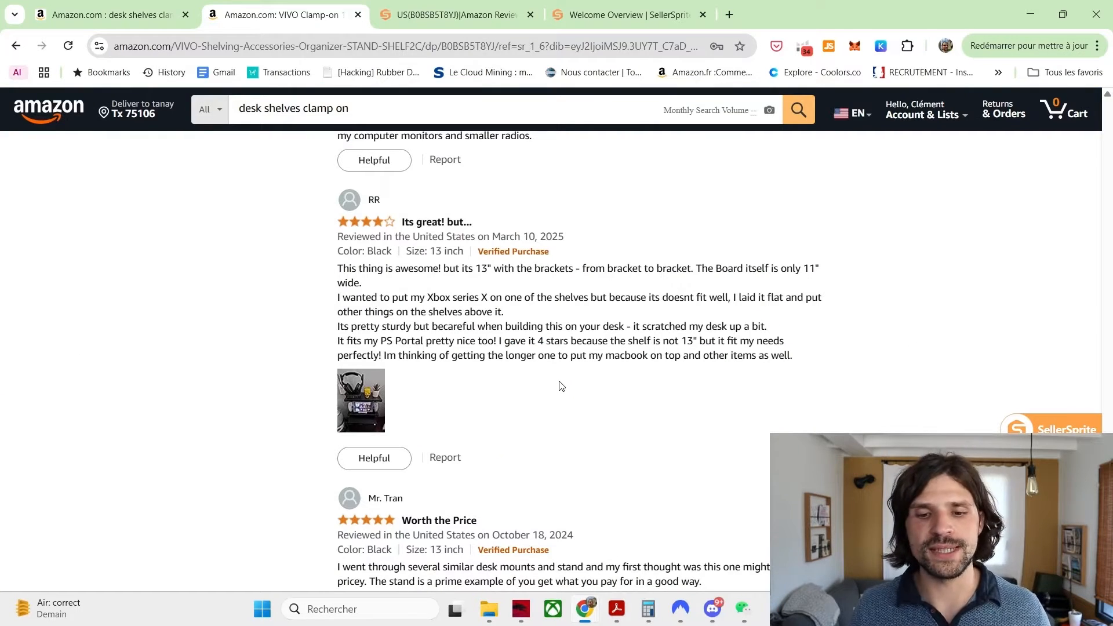
scroll(551, 377, up, 5)
scroll(548, 378, up, 10)
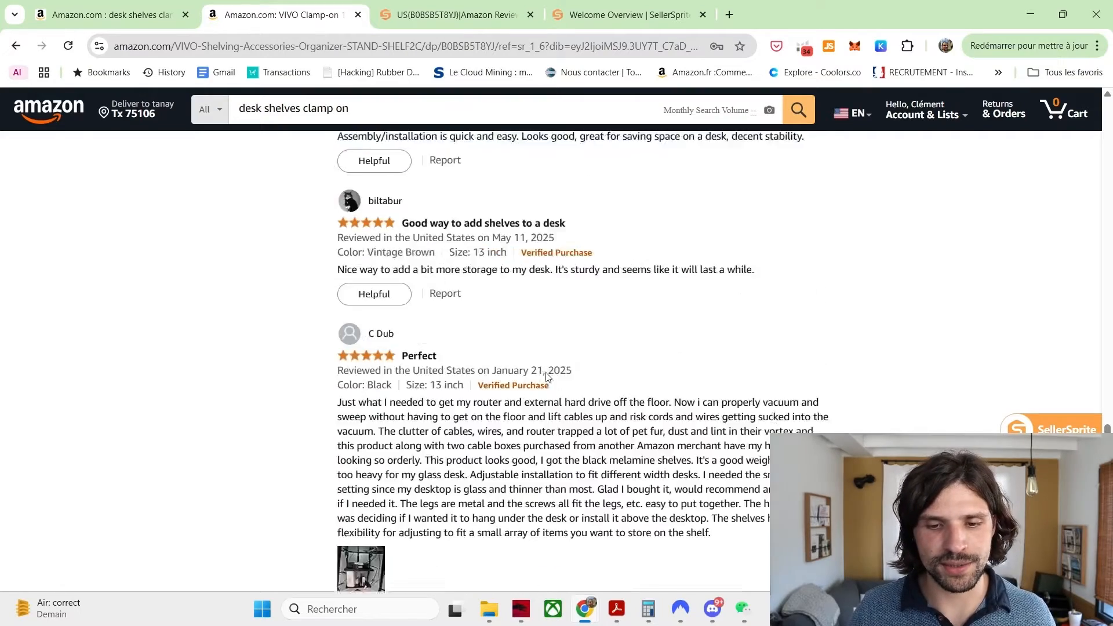